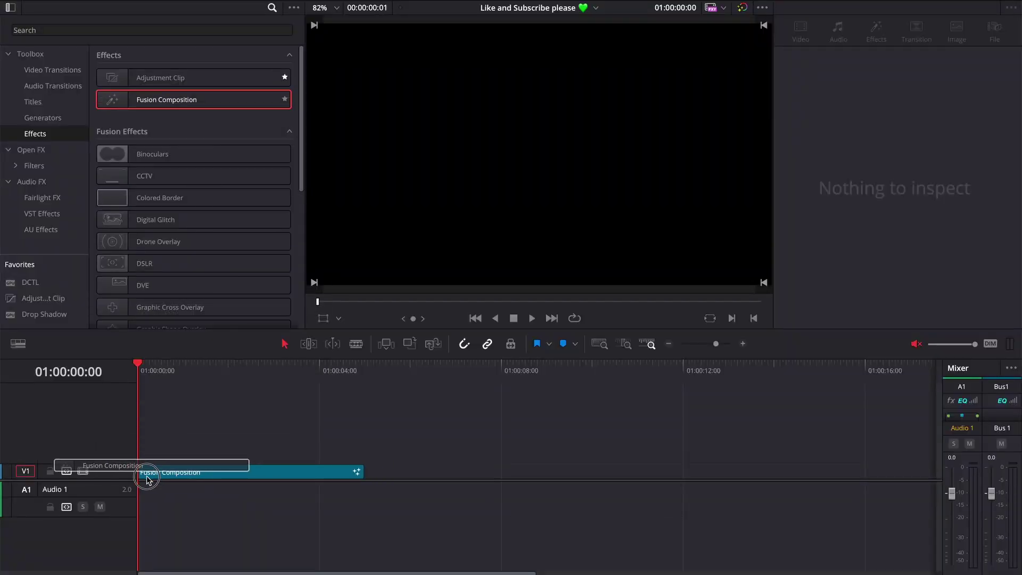
# Open the Fusion composition and route the forest footage into a Displace node.
pyautogui.click(162, 473)
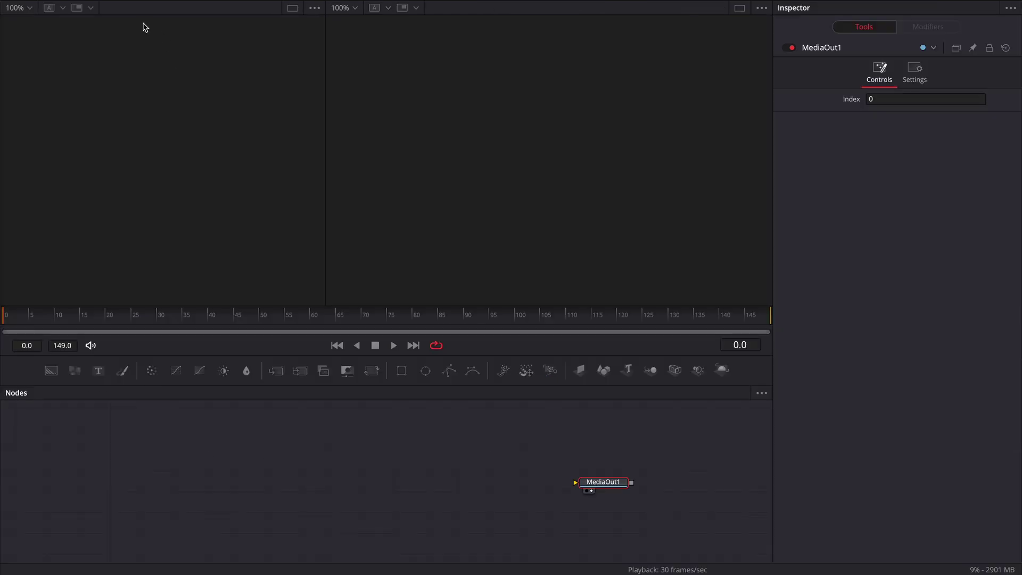
pyautogui.click(144, 28)
pyautogui.moveTo(132, 41)
pyautogui.mouseDown()
pyautogui.moveTo(152, 188)
pyautogui.moveTo(75, 475)
pyautogui.mouseUp()
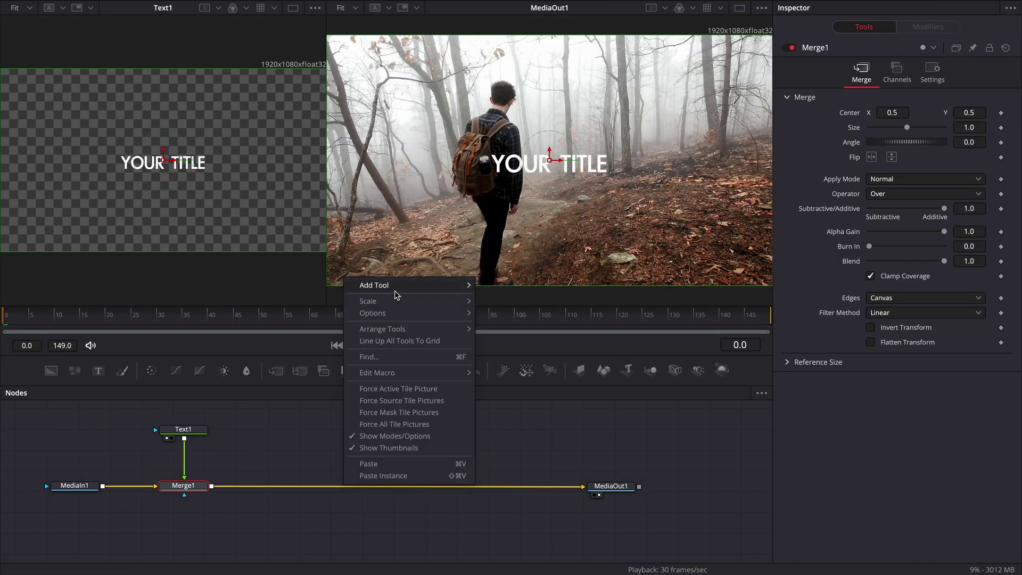
pyautogui.moveTo(105, 486); pyautogui.dragTo(254, 538)
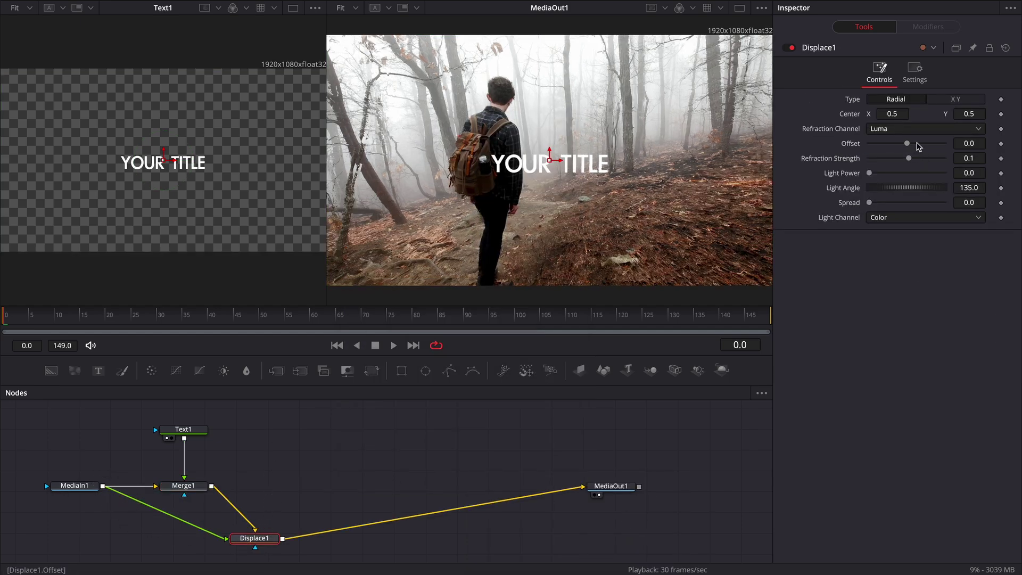
# Raise Displace1's offset and refraction strength, move its centre up, and add spread.
pyautogui.moveTo(909, 145)
pyautogui.mouseDown()
pyautogui.moveTo(945, 145)
pyautogui.moveTo(965, 159)
pyautogui.mouseUp()
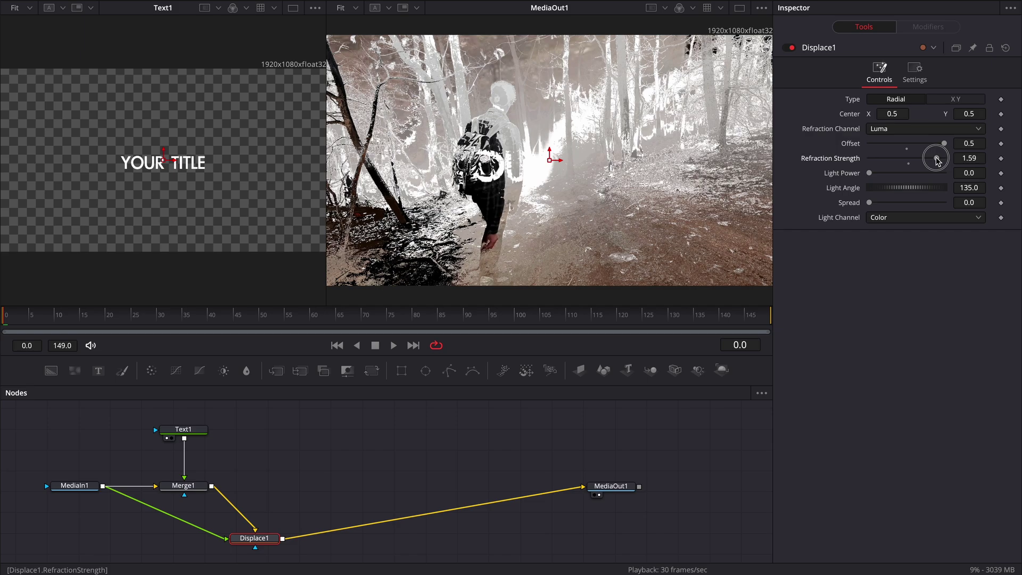
pyautogui.moveTo(551, 157)
pyautogui.mouseDown()
pyautogui.moveTo(556, 124)
pyautogui.moveTo(553, 134)
pyautogui.mouseUp()
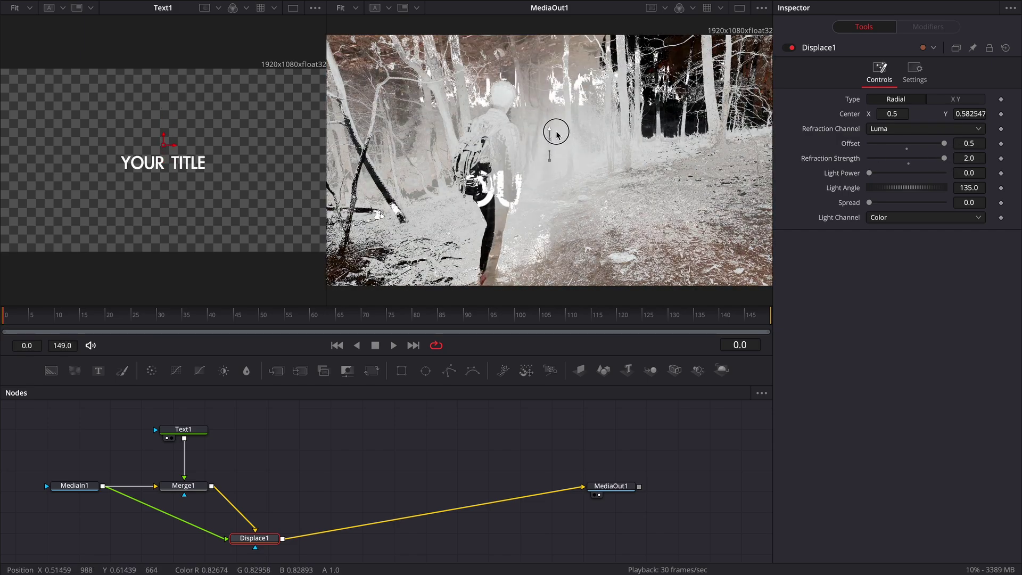
pyautogui.moveTo(870, 203); pyautogui.dragTo(880, 203)
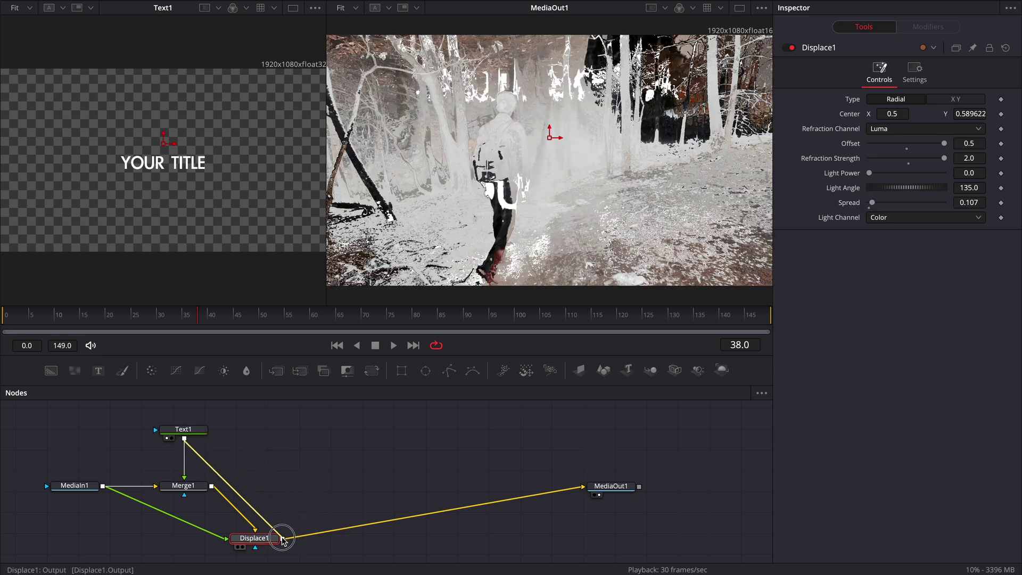
# Layer the title over the displaced footage and turn it black with a Color Corrector at Gain 0.
pyautogui.moveTo(212, 429); pyautogui.dragTo(283, 537)
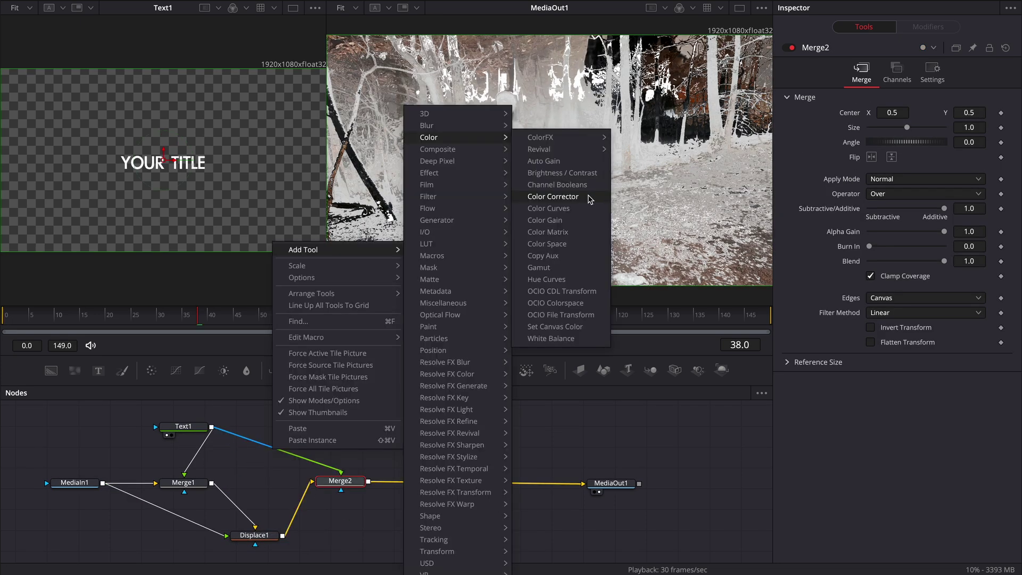
pyautogui.click(554, 197)
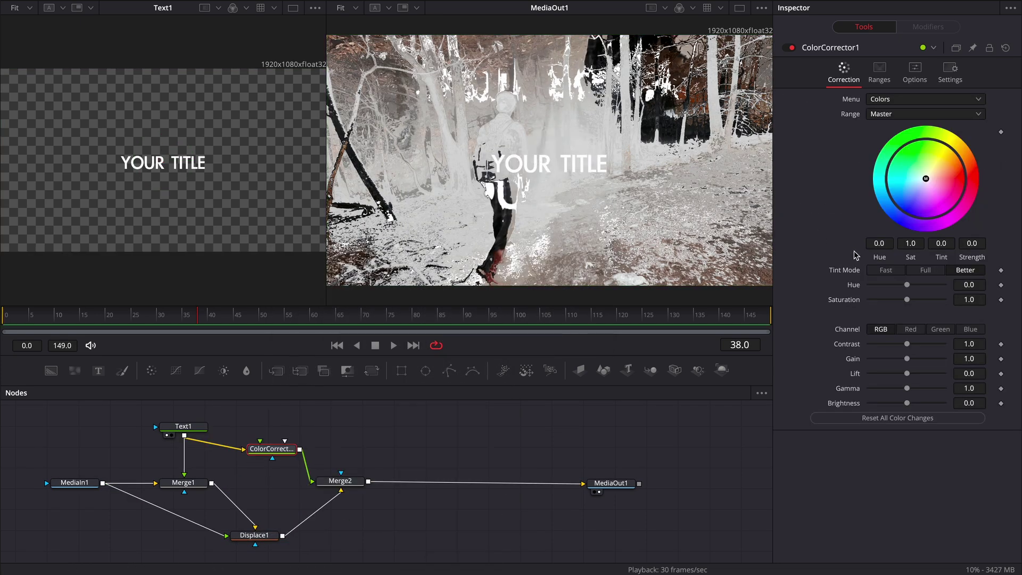
pyautogui.moveTo(907, 359); pyautogui.dragTo(841, 367)
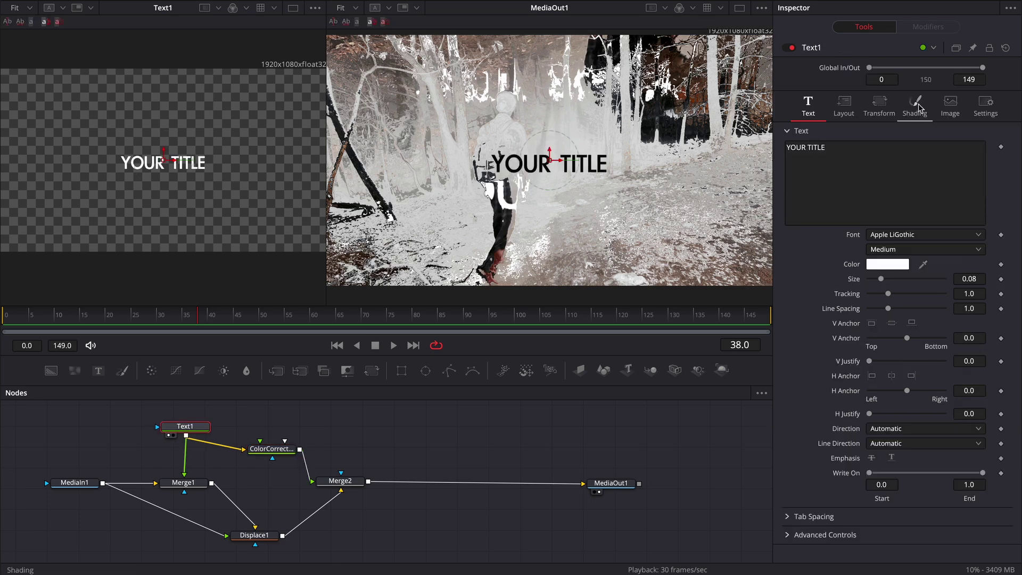
# Select the Black Shadow shading element and nudge the displacement centre slightly higher.
pyautogui.click(919, 107)
pyautogui.click(904, 147)
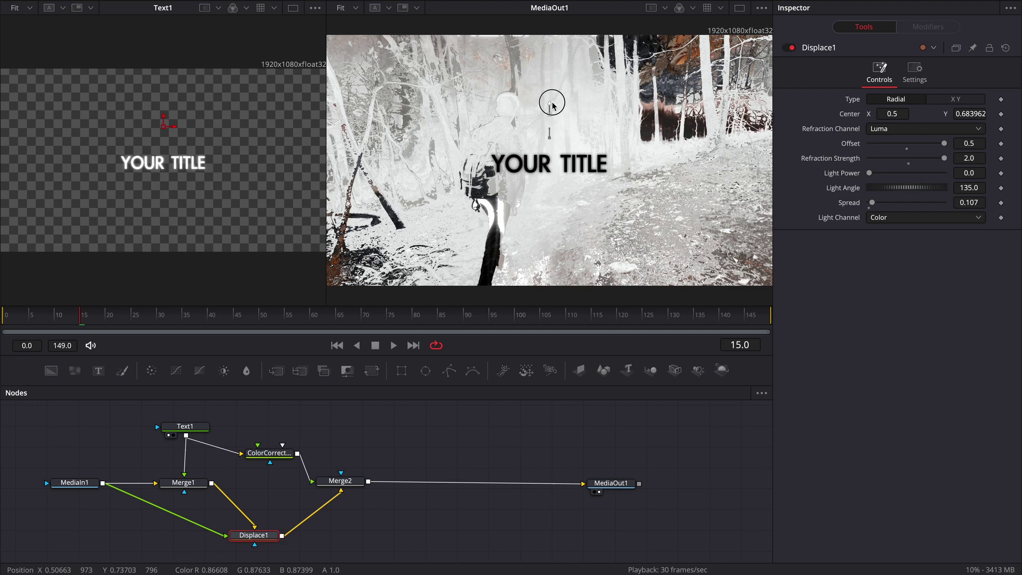
pyautogui.moveTo(551, 120); pyautogui.dragTo(551, 116)
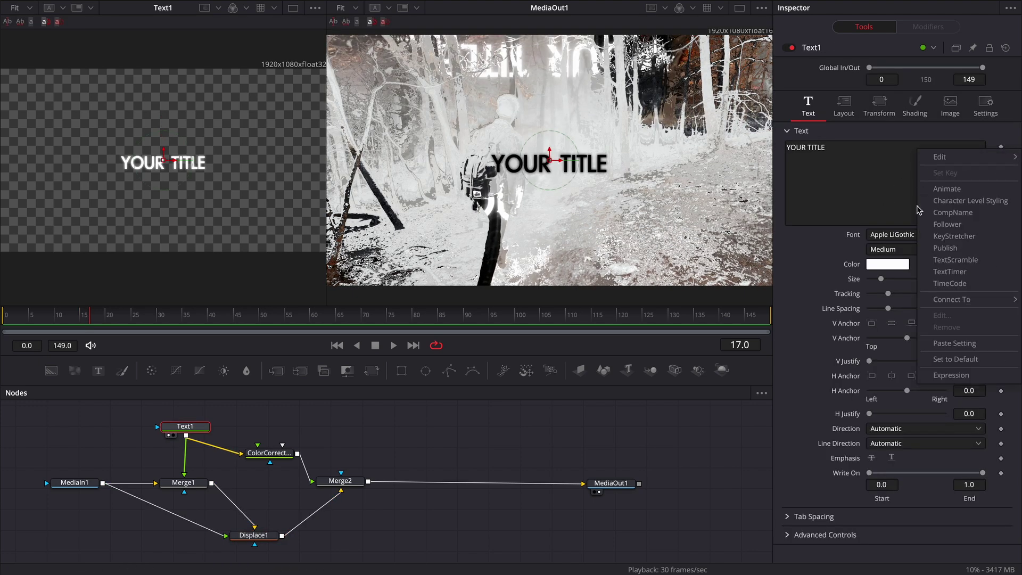
# Add Character Level Styling to the YOUR TITLE text and view its modifier controls.
pyautogui.click(955, 202)
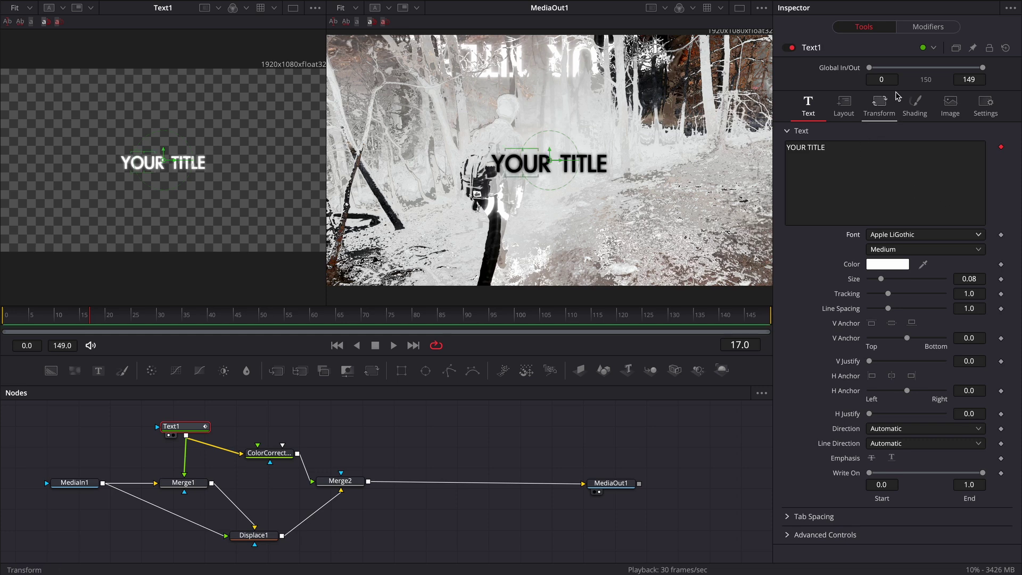
pyautogui.click(939, 30)
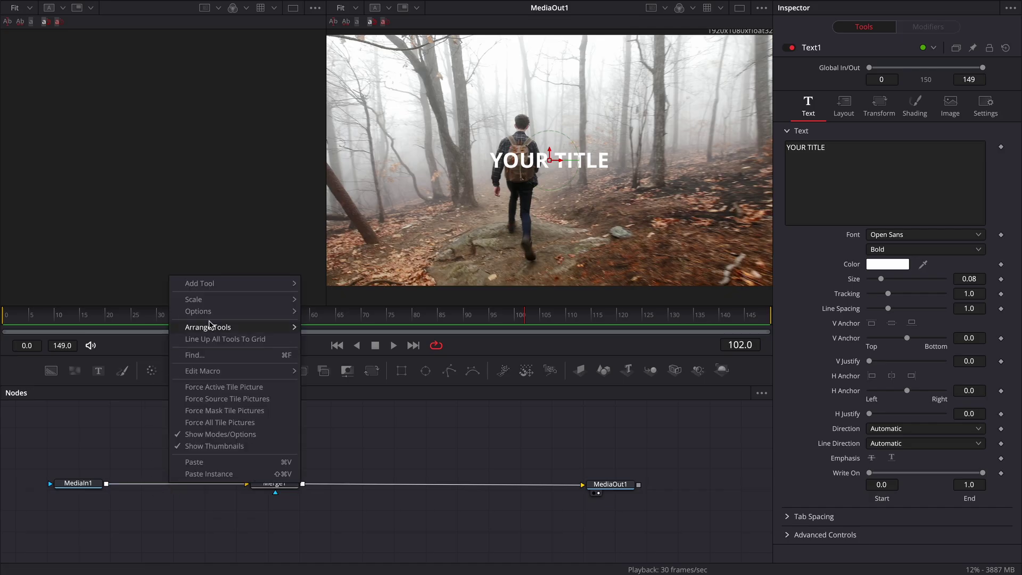
pyautogui.moveTo(351, 279)
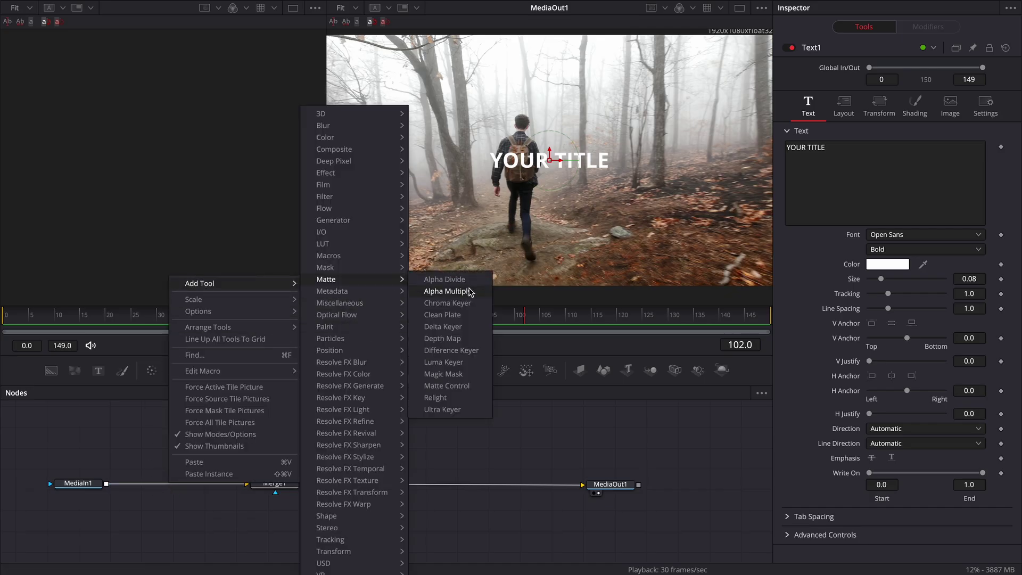
# Insert a Depth Map on the forest footage with Adjust Map Levels enabled.
pyautogui.click(444, 338)
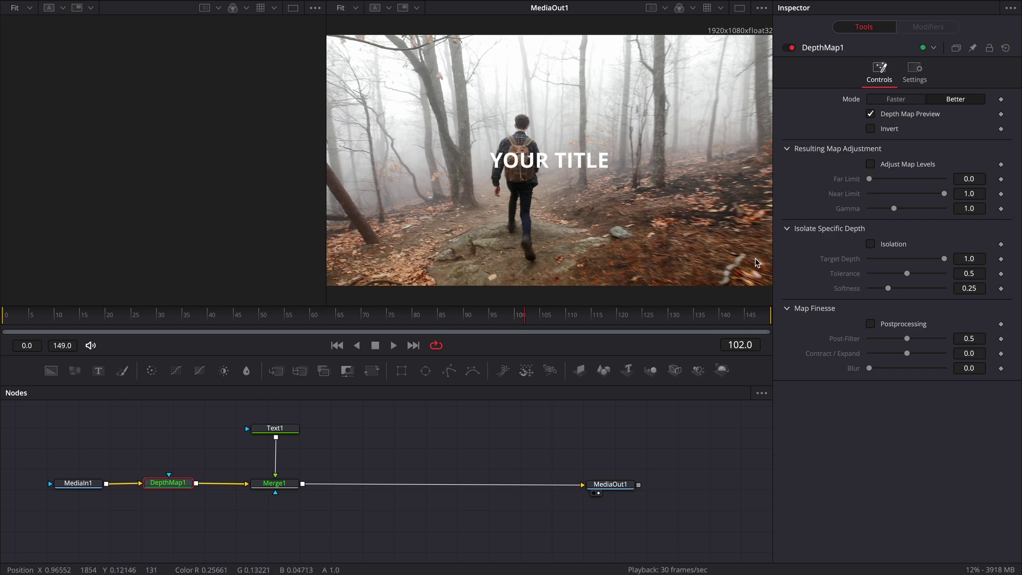
pyautogui.click(871, 164)
pyautogui.moveTo(869, 179); pyautogui.dragTo(870, 179)
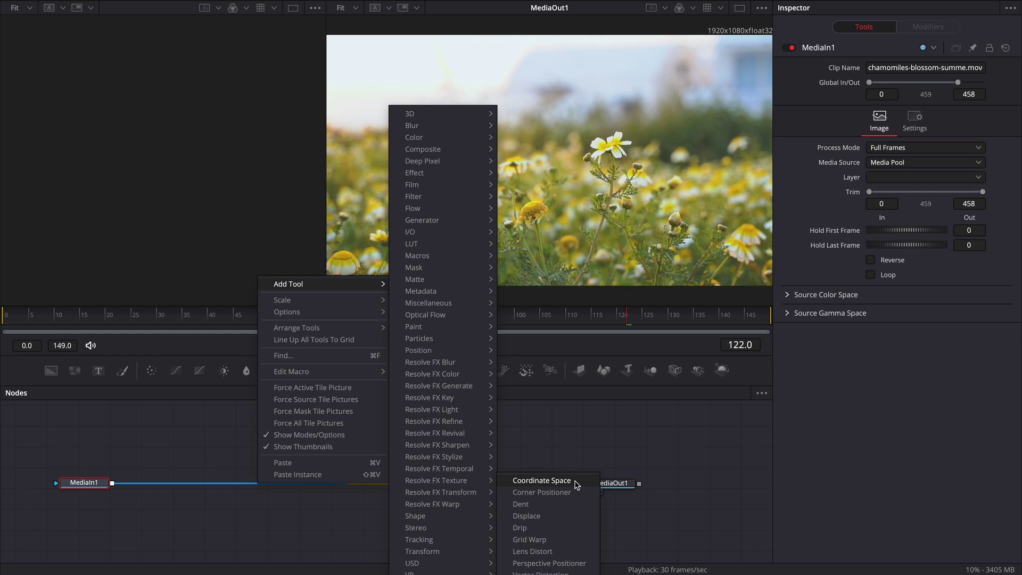
# Warp the flower clip with a Coordinate Space node set to polar mapping.
pyautogui.click(542, 480)
pyautogui.click(925, 99)
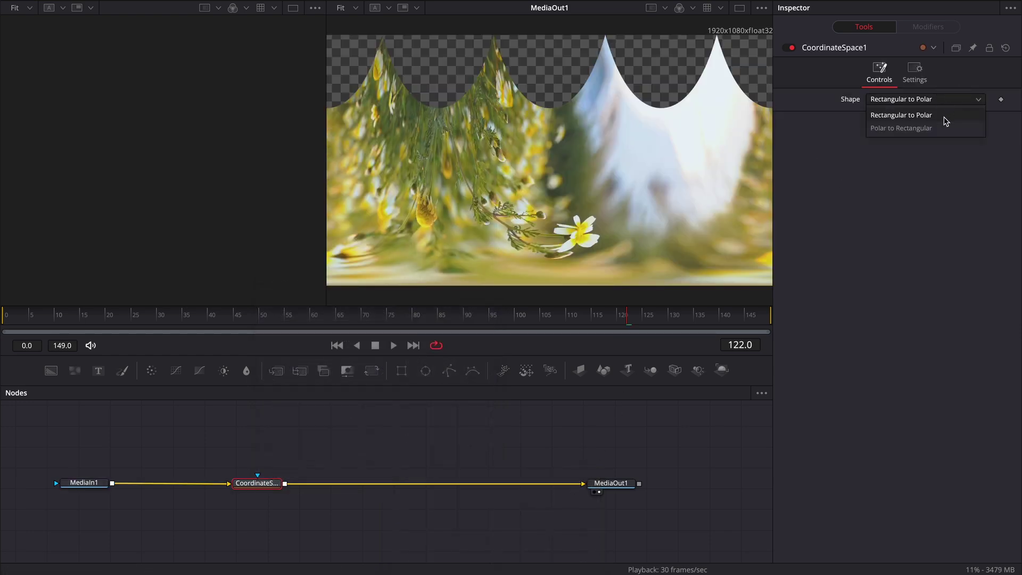
pyautogui.click(903, 127)
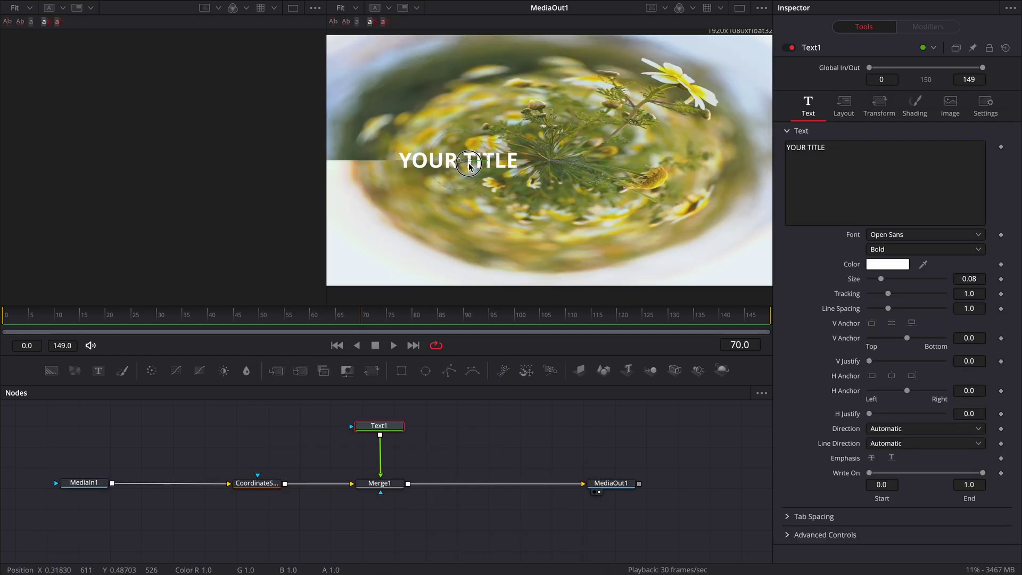
# Enable shading element 4, Blue Border, behind the title with Level set to Line.
pyautogui.click(916, 105)
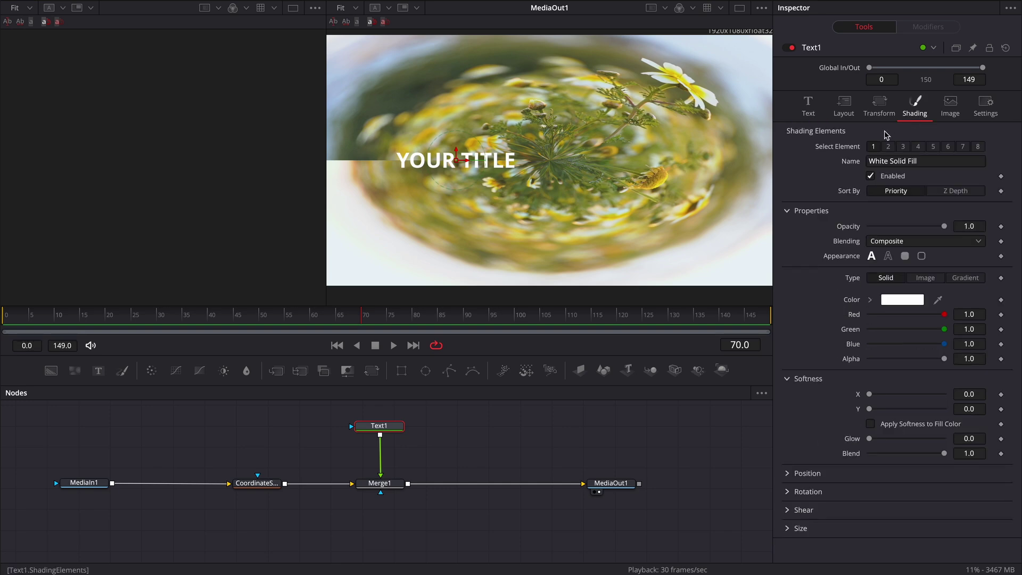
pyautogui.click(918, 147)
pyautogui.click(871, 176)
pyautogui.click(925, 271)
pyautogui.click(908, 294)
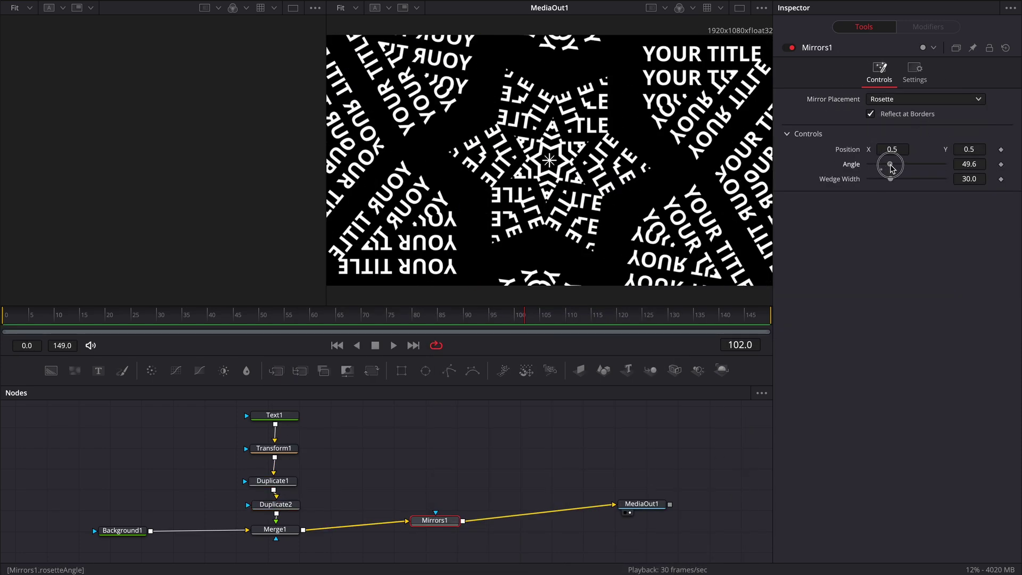
# Rotate the Mirrors rosette angle fully and shorten the title's Write On so fewer letters show.
pyautogui.moveTo(891, 166); pyautogui.dragTo(950, 179)
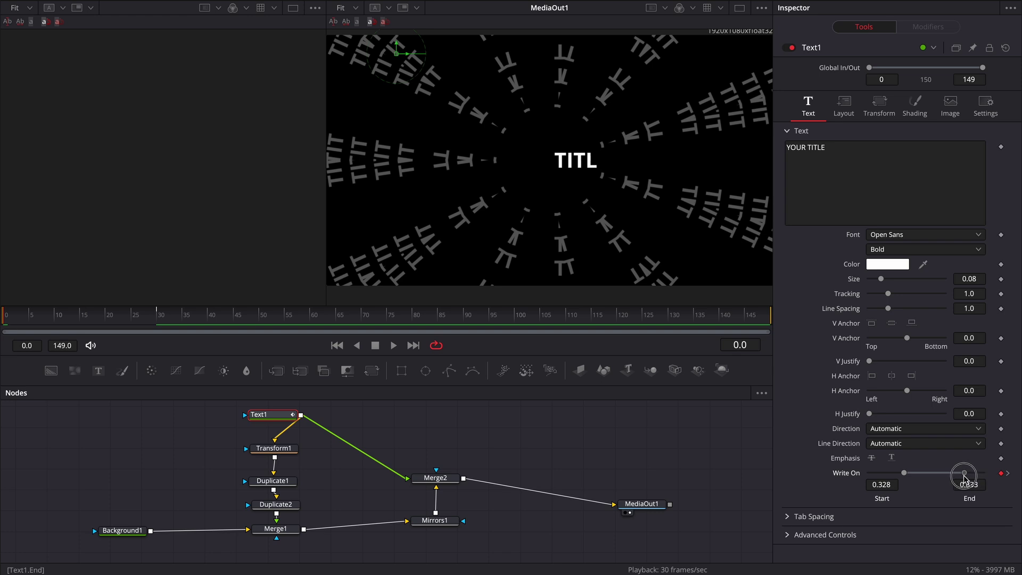
pyautogui.moveTo(964, 474); pyautogui.dragTo(927, 473)
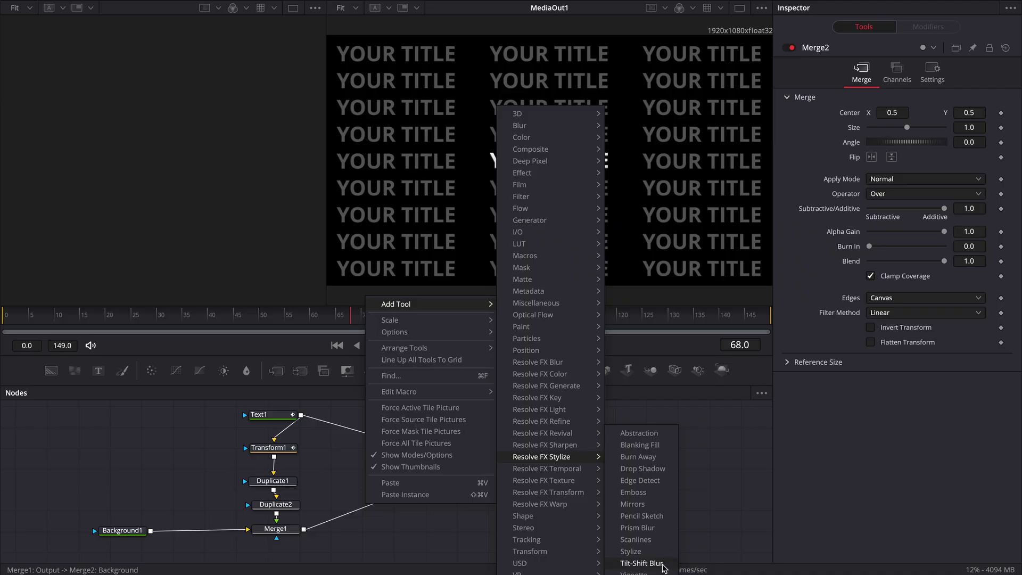
# Apply a Stylize effect to the tiled pattern in Udnie style, scale reduced from 6 to 3.
pyautogui.click(655, 552)
pyautogui.click(925, 99)
pyautogui.click(887, 271)
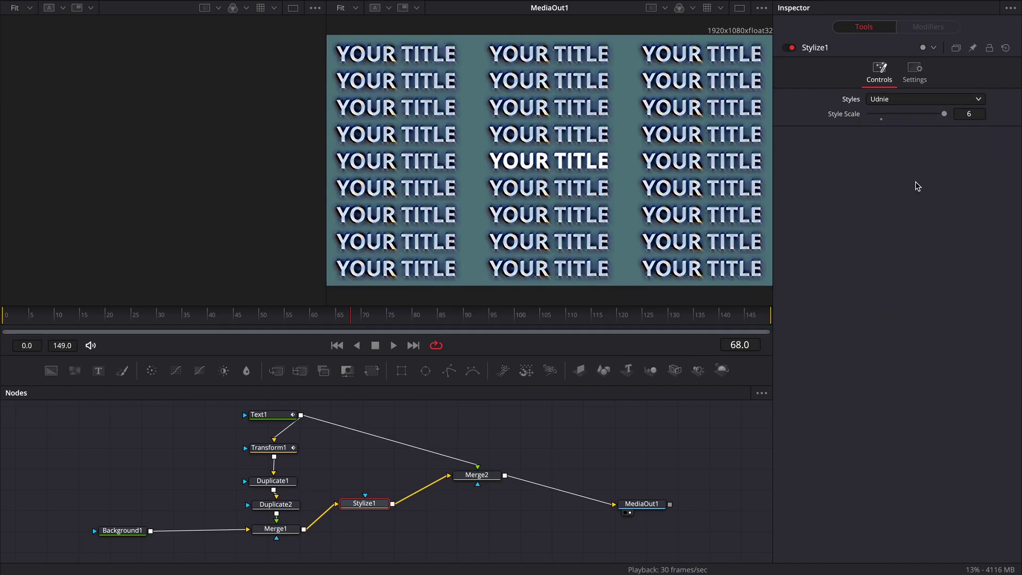
pyautogui.moveTo(945, 115); pyautogui.dragTo(906, 115)
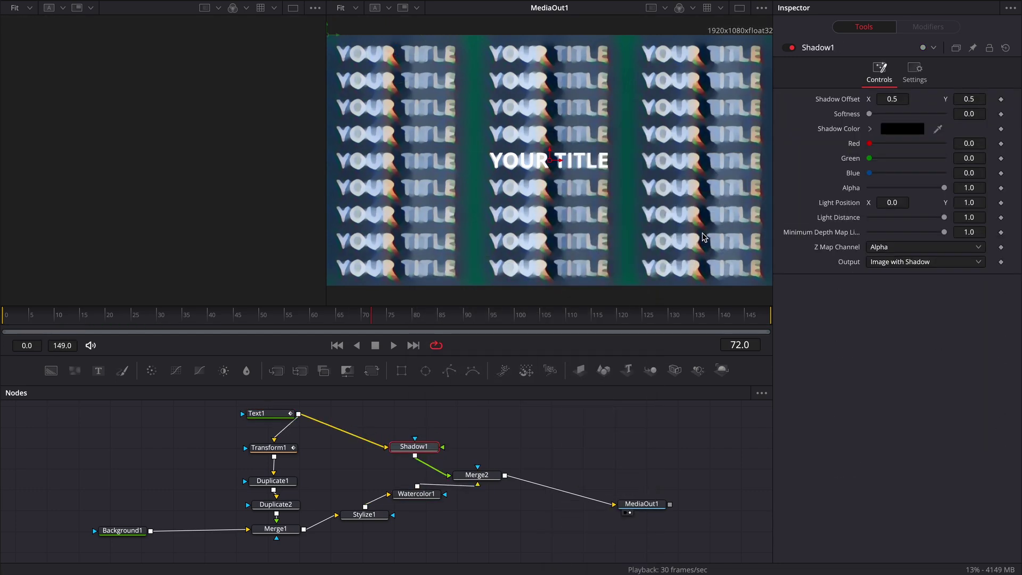
# Tint the grade toward cyan, raise contrast, cut red contrast to 0.16, and play back.
pyautogui.moveTo(927, 185); pyautogui.dragTo(894, 182)
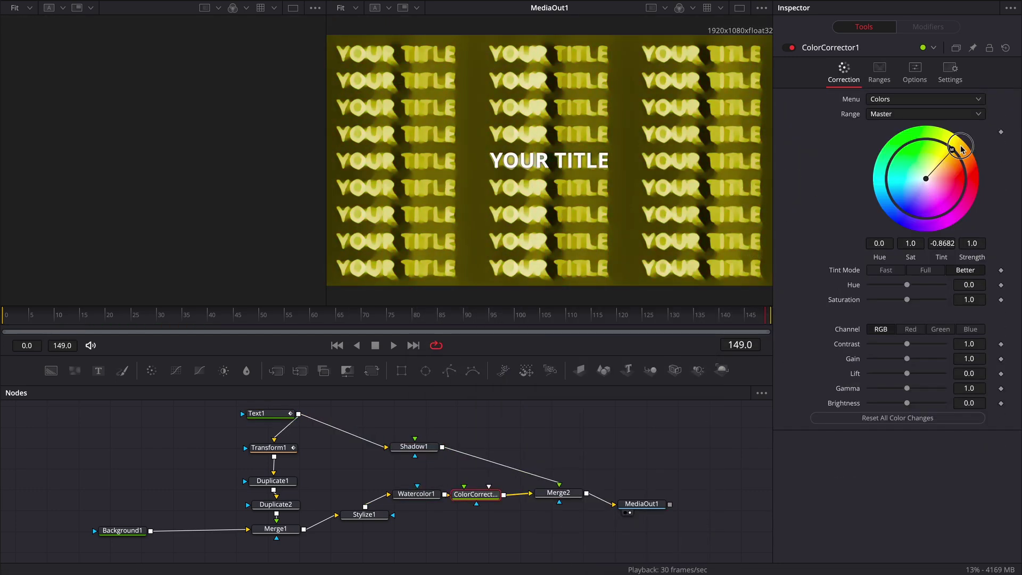
pyautogui.moveTo(907, 343)
pyautogui.mouseDown()
pyautogui.moveTo(894, 359)
pyautogui.moveTo(910, 389)
pyautogui.mouseUp()
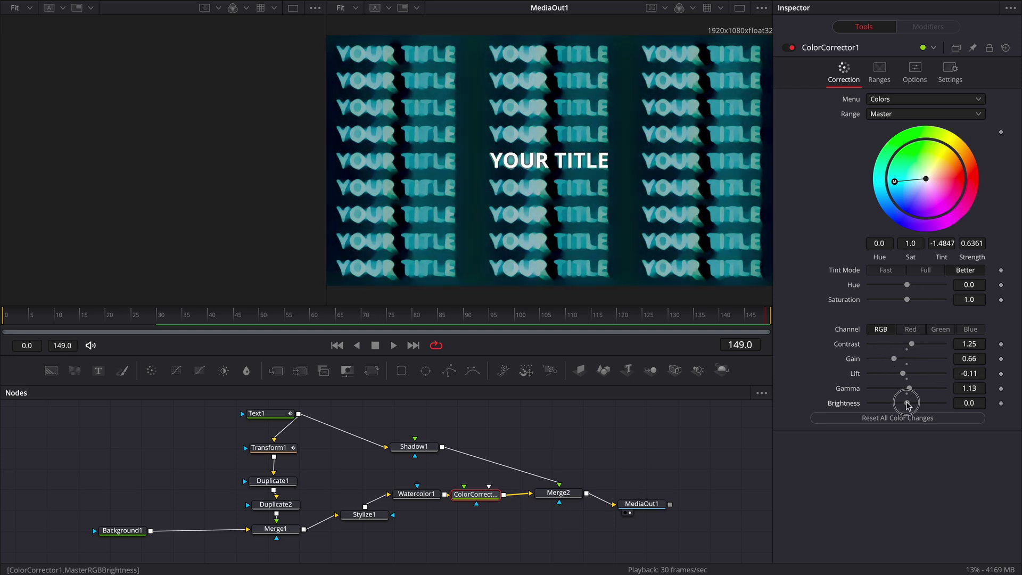
pyautogui.click(911, 330)
pyautogui.moveTo(898, 344); pyautogui.dragTo(876, 344)
pyautogui.press('space')
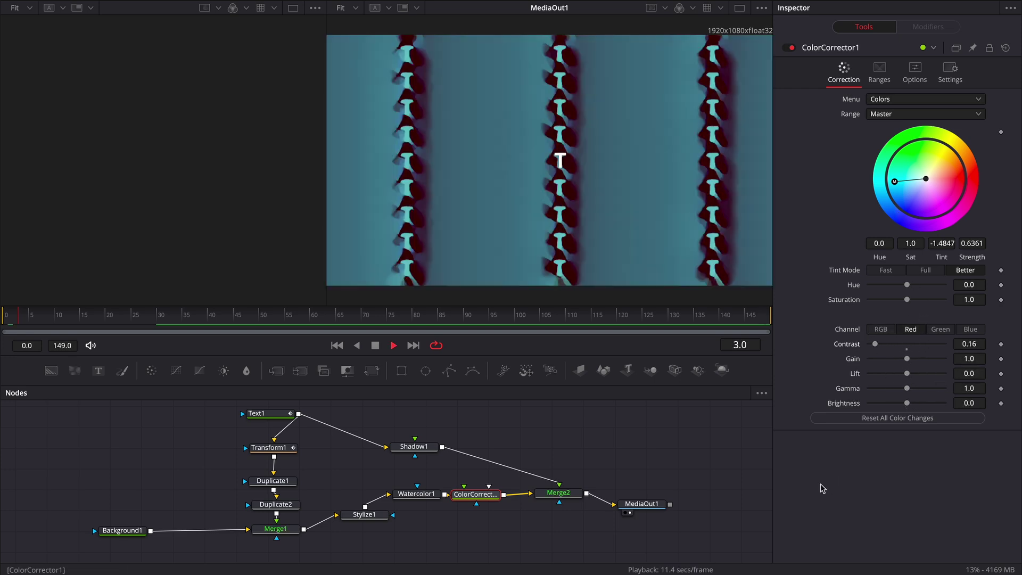